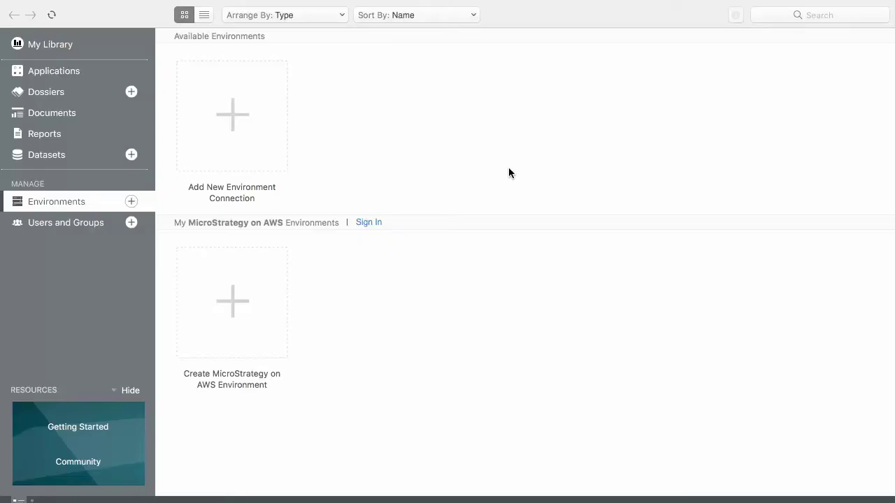
# Sign in to MicroStrategy on AWS with the account e-mail and password
pyautogui.click(377, 222)
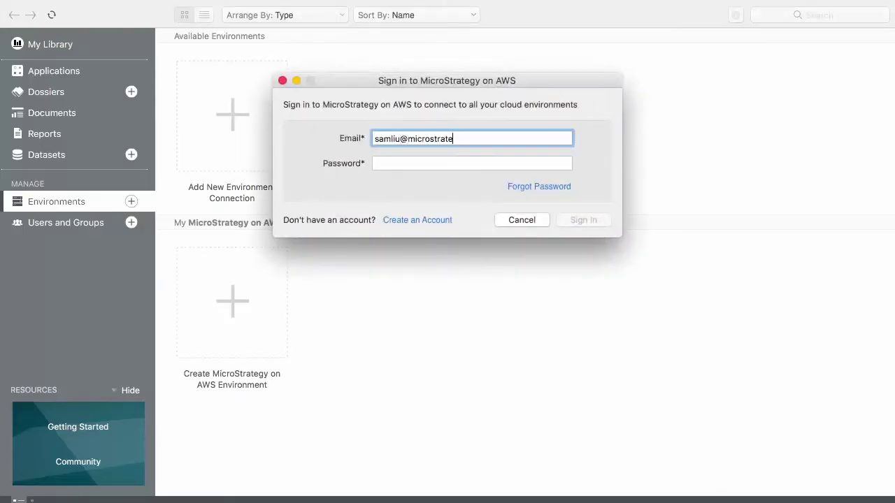
pyautogui.press('Tab')
pyautogui.write('•••••••••')
pyautogui.press('Return')
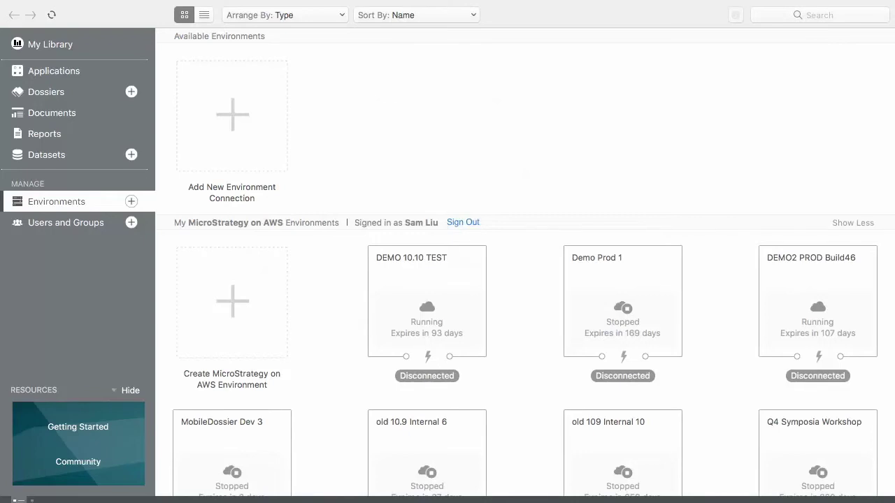
# Create a new trial environment named '1. Sales'
pyautogui.click(232, 302)
pyautogui.write('1. Sales')
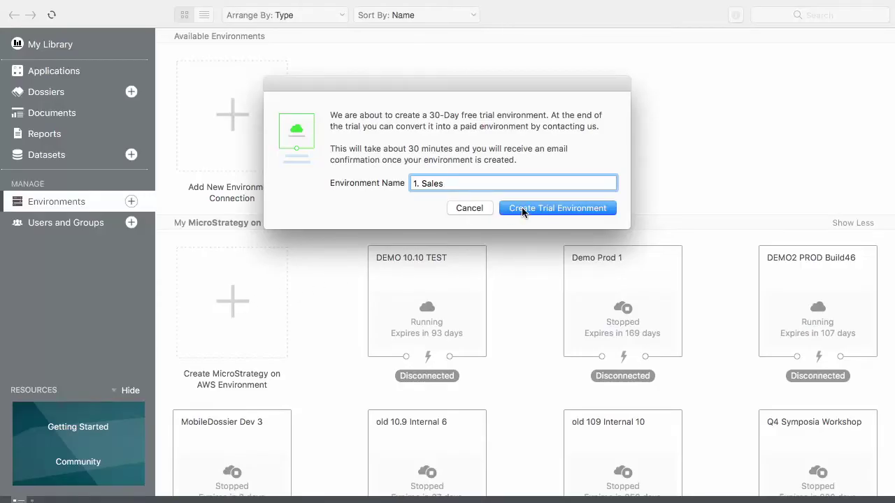
pyautogui.click(523, 209)
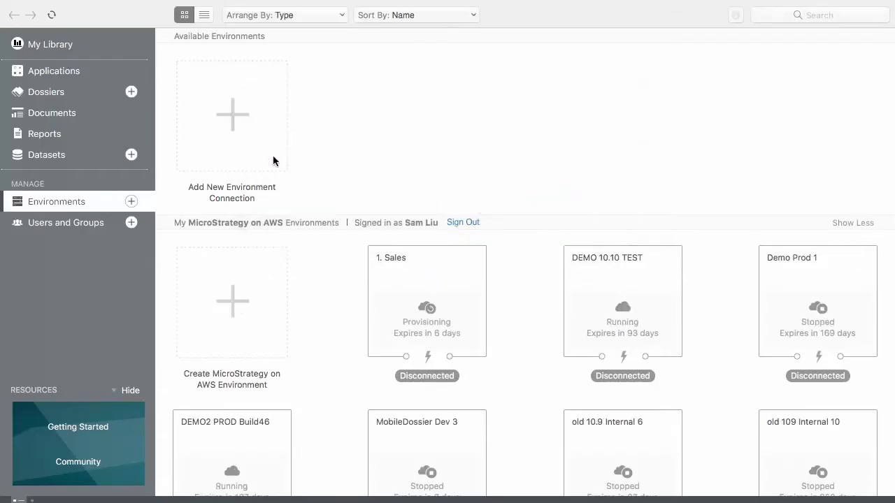
# Open the Performance dossier from Dossiers and insert an empty Bar Chart visualization
pyautogui.click(82, 93)
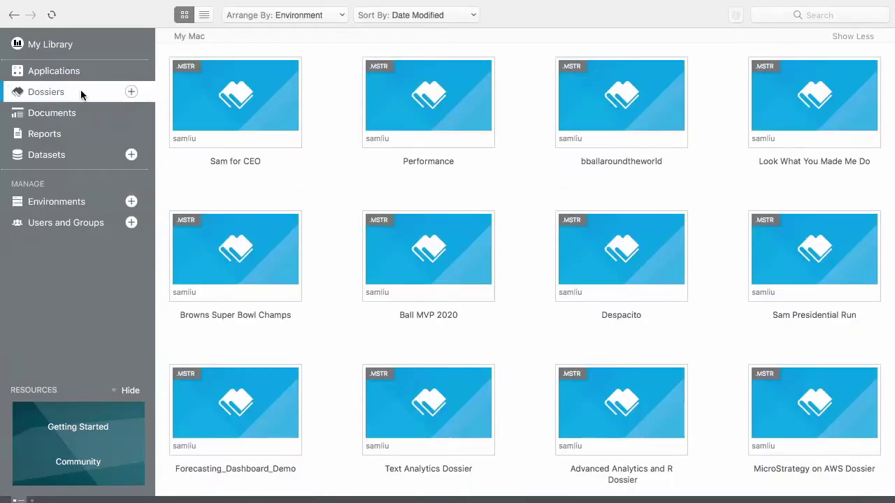
pyautogui.doubleClick(410, 104)
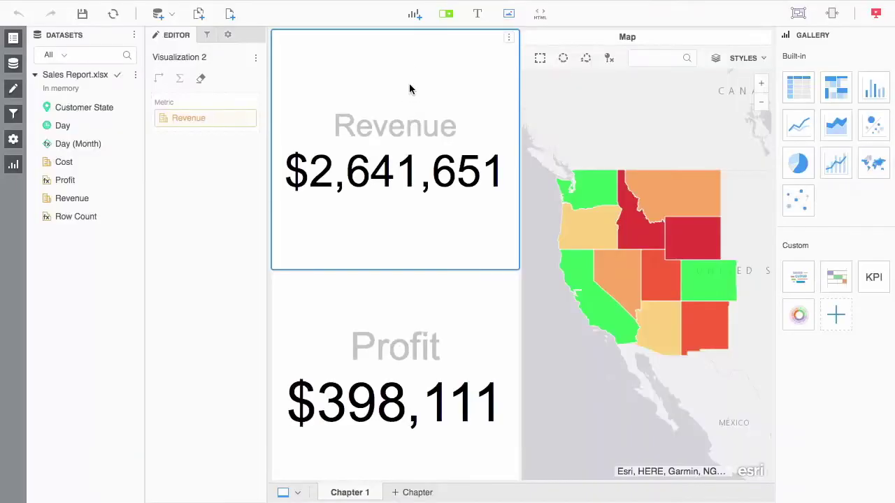
pyautogui.click(416, 14)
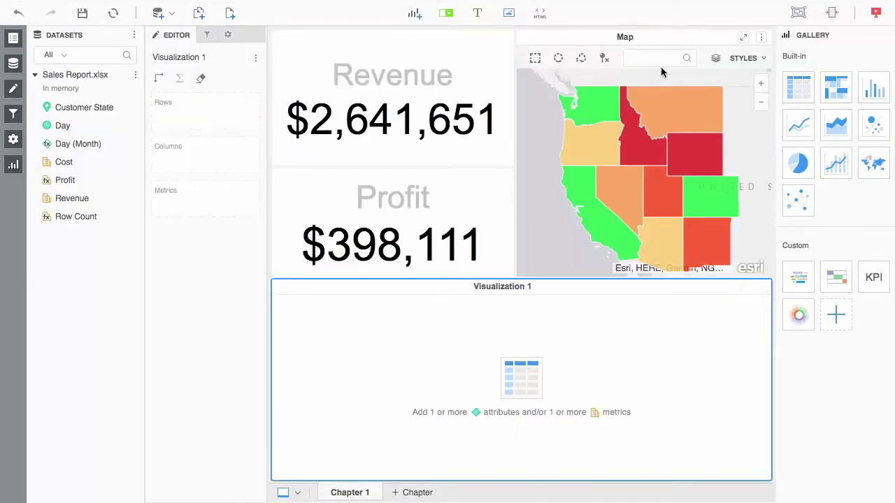
pyautogui.click(866, 90)
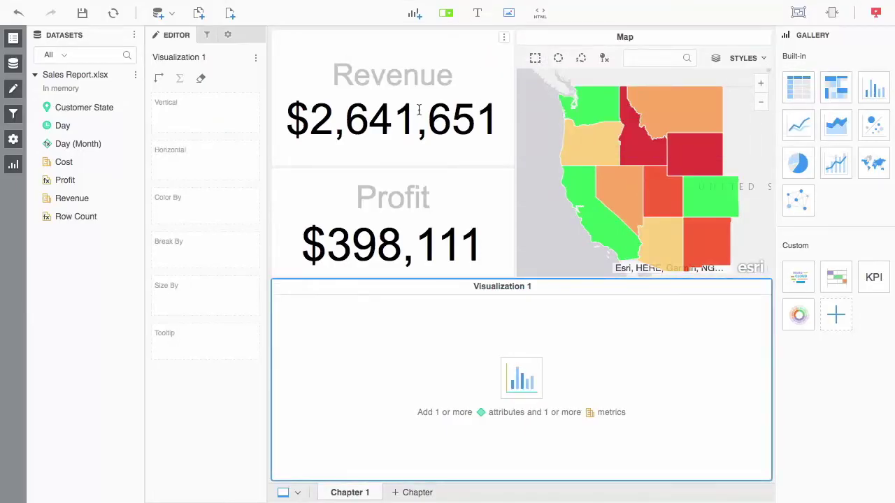
# Plot Revenue by Day (Month) in Visualization 1, with bars coloured by Cost
pyautogui.moveTo(132, 144); pyautogui.dragTo(163, 160)
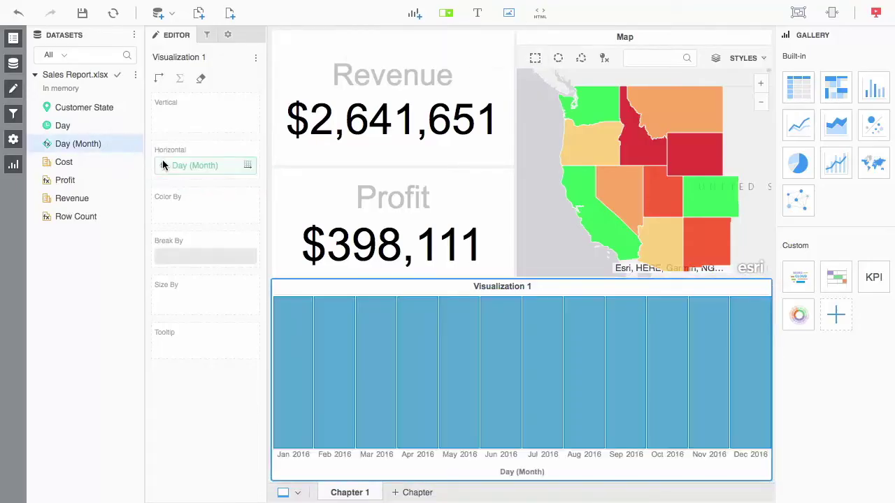
pyautogui.moveTo(86, 199); pyautogui.dragTo(176, 119)
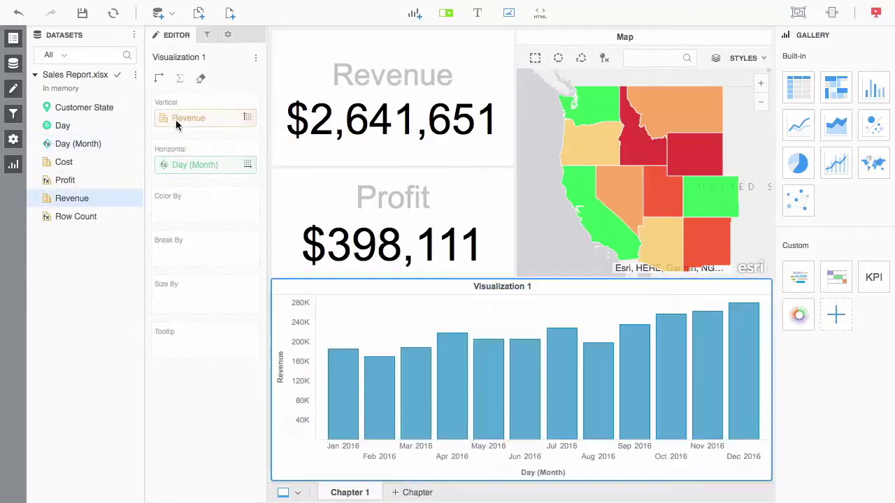
pyautogui.moveTo(63, 161); pyautogui.dragTo(172, 215)
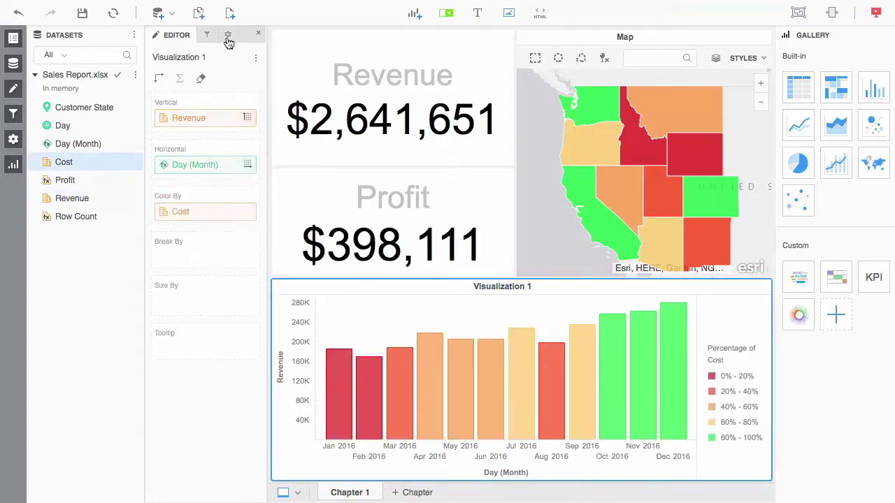
# Add a trend line with forecasting set to 2 periods forward
pyautogui.click(226, 37)
pyautogui.click(213, 82)
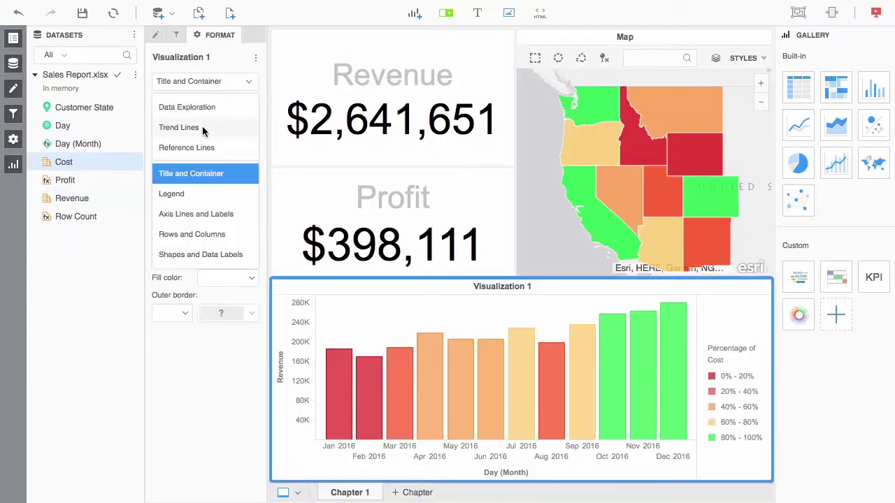
pyautogui.click(202, 124)
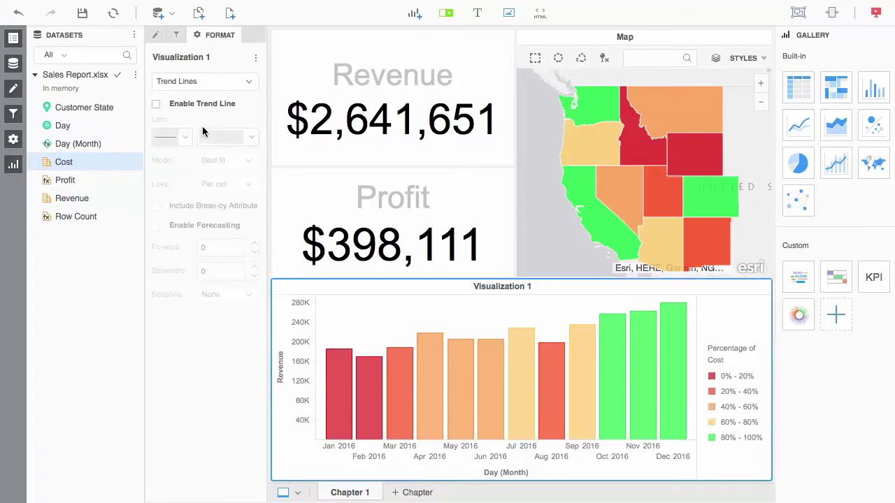
pyautogui.click(158, 105)
pyautogui.click(156, 227)
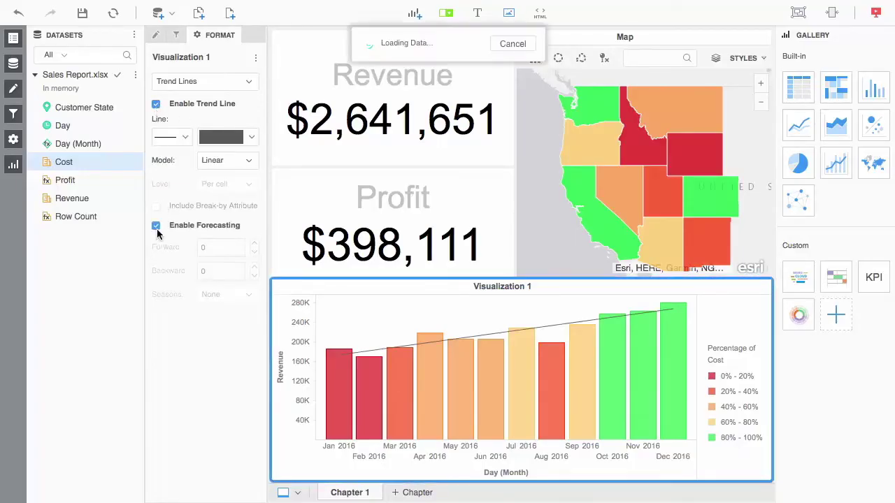
pyautogui.click(254, 245)
pyautogui.click(255, 245)
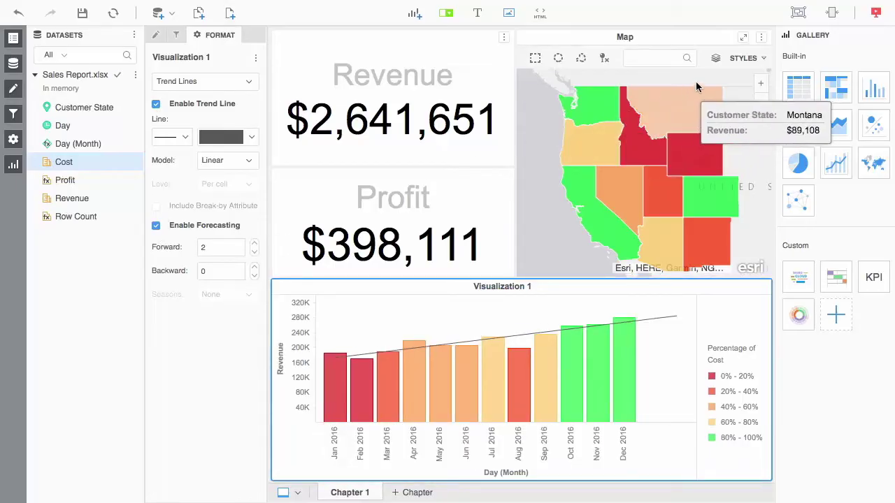
pyautogui.click(761, 39)
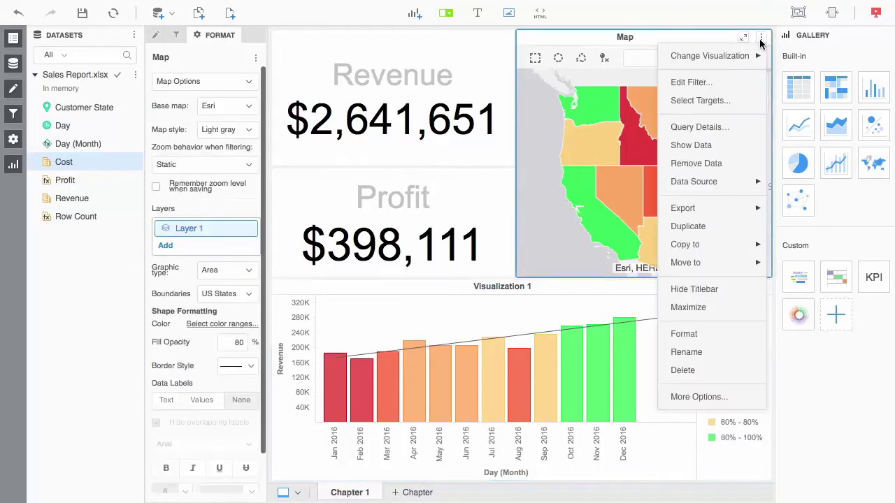
# Make Visualization 1 a filter target of the map, alongside Revenue and Profit
pyautogui.click(724, 94)
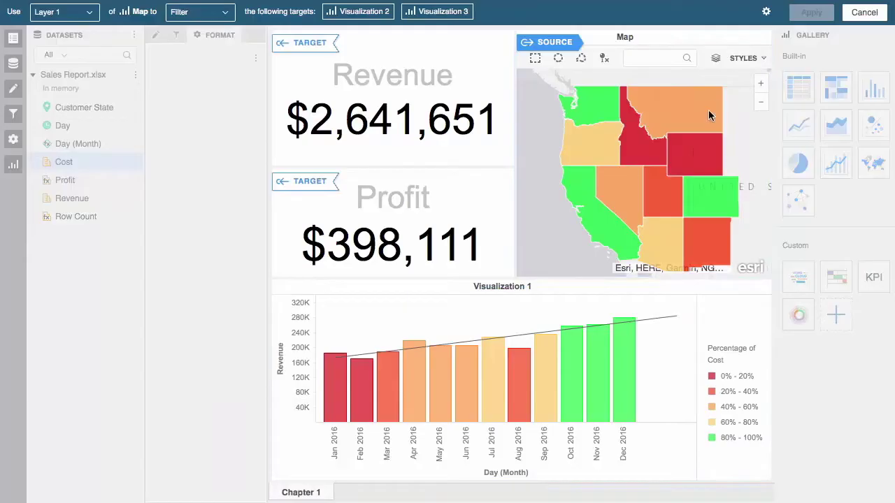
pyautogui.click(558, 310)
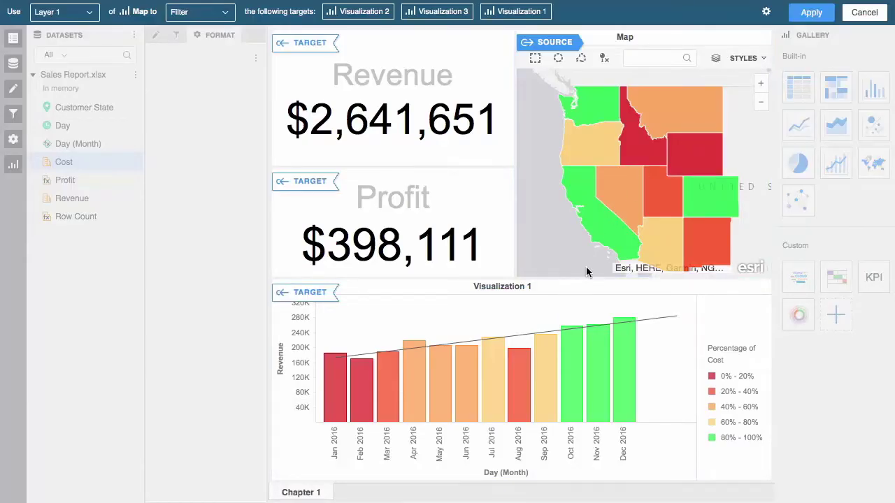
pyautogui.click(810, 14)
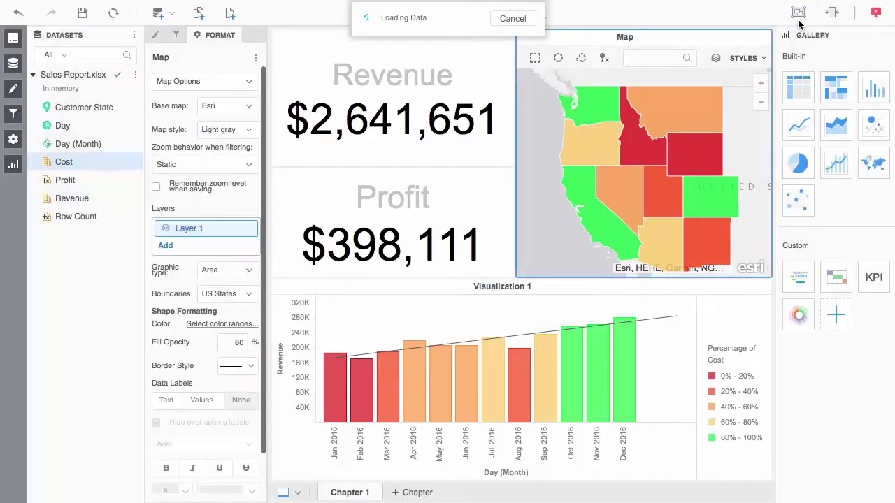
# Filter the dossier by selecting Wyoming, Nevada and California on the map
pyautogui.click(680, 149)
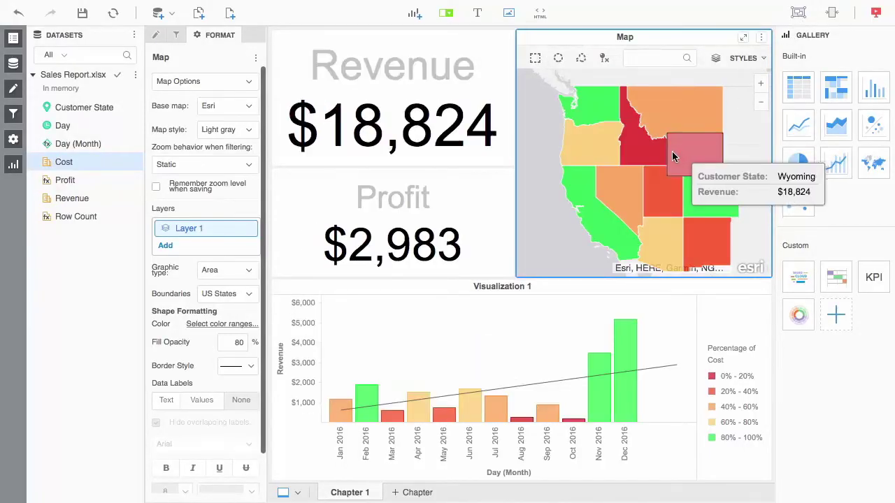
pyautogui.click(624, 197)
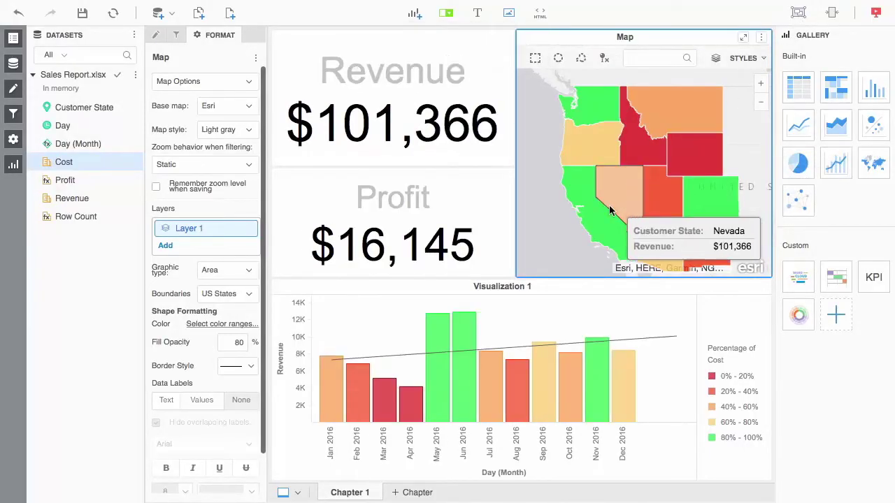
pyautogui.click(600, 214)
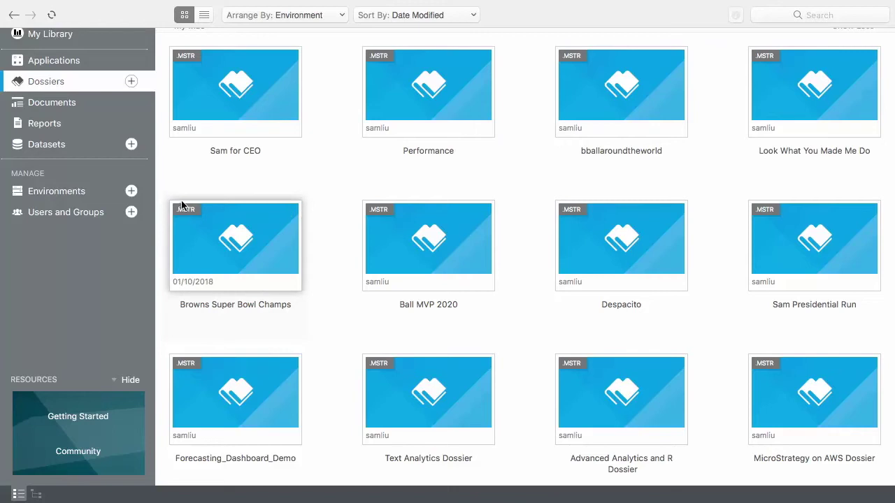
# Connect the 1. Sales environment with the MicroStrategy Tutorial application selected
pyautogui.click(90, 194)
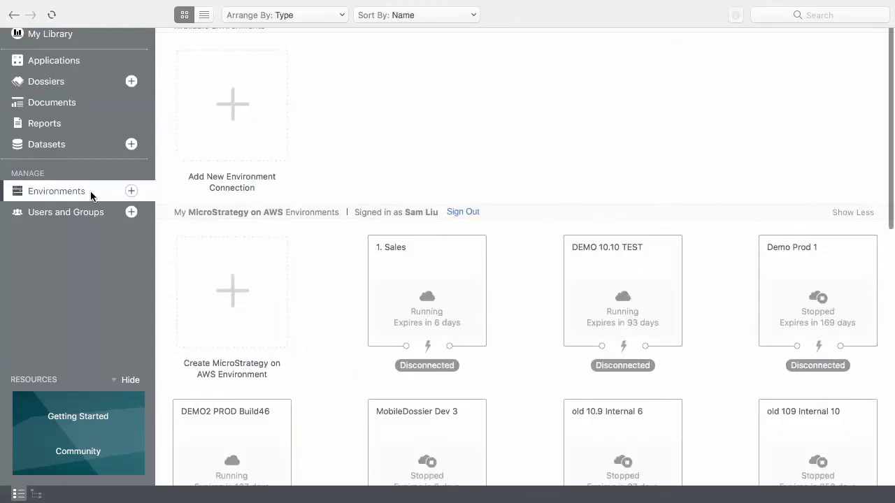
pyautogui.rightClick(424, 289)
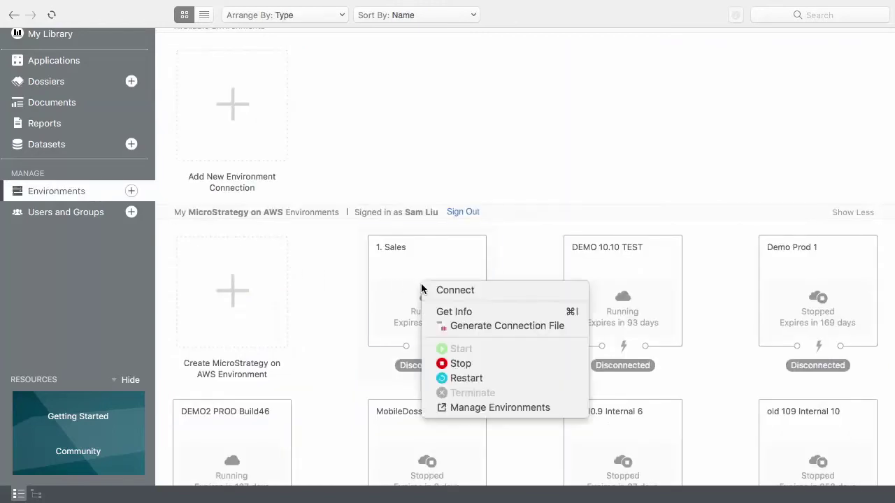
pyautogui.click(427, 291)
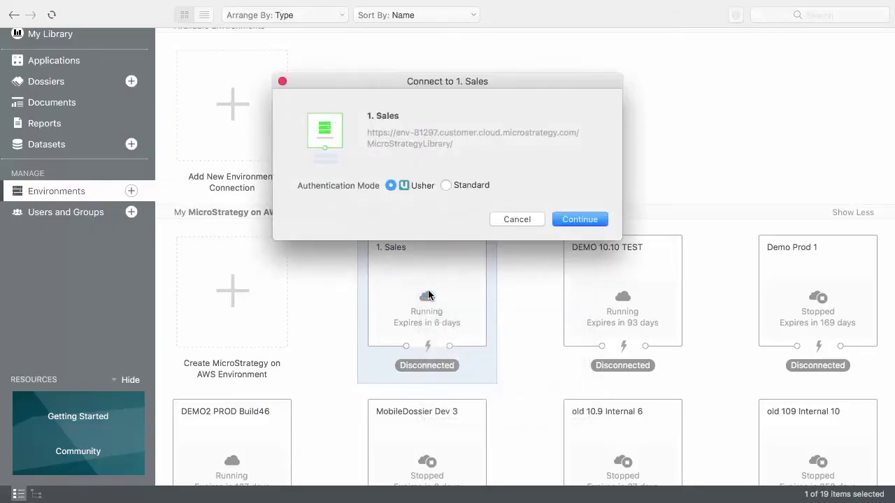
pyautogui.click(564, 223)
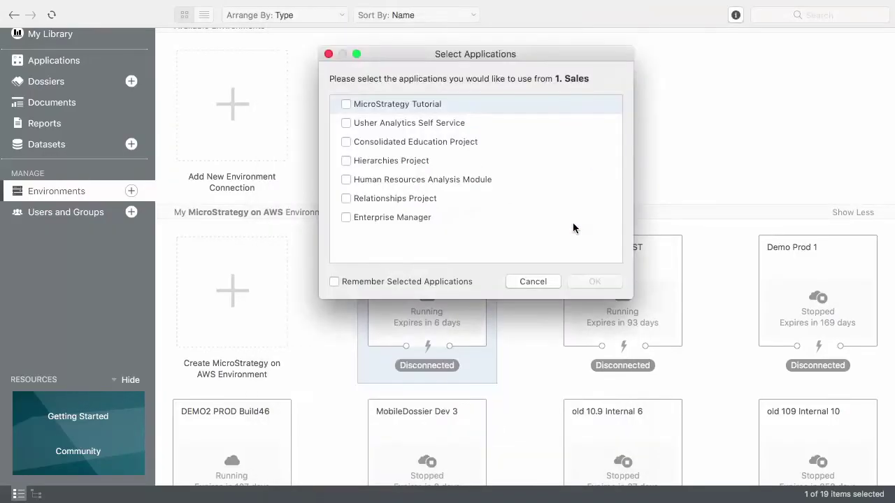
pyautogui.click(356, 104)
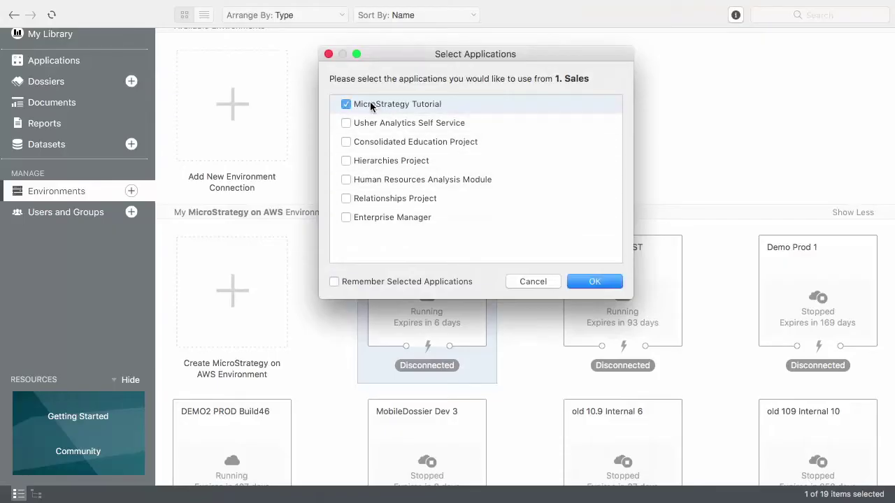
pyautogui.click(590, 284)
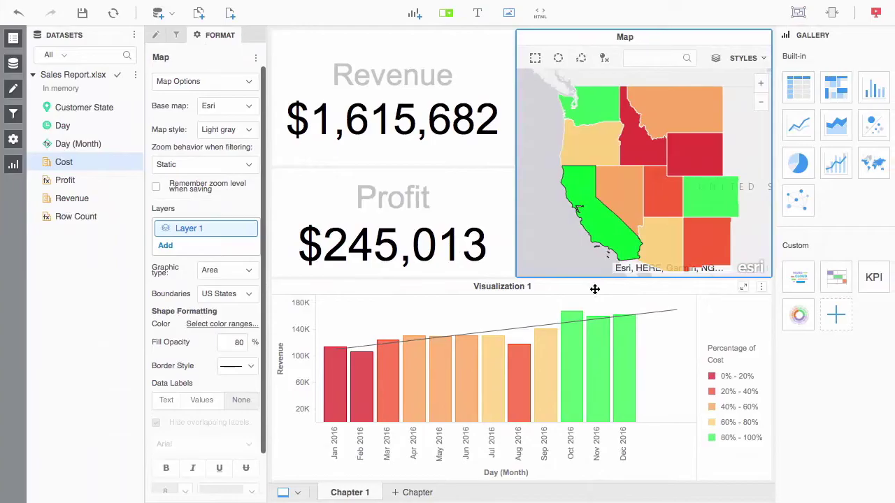
# Save the dossier as Performance in Public Objects > Reports, then begin a new dataset
pyautogui.click(187, 7)
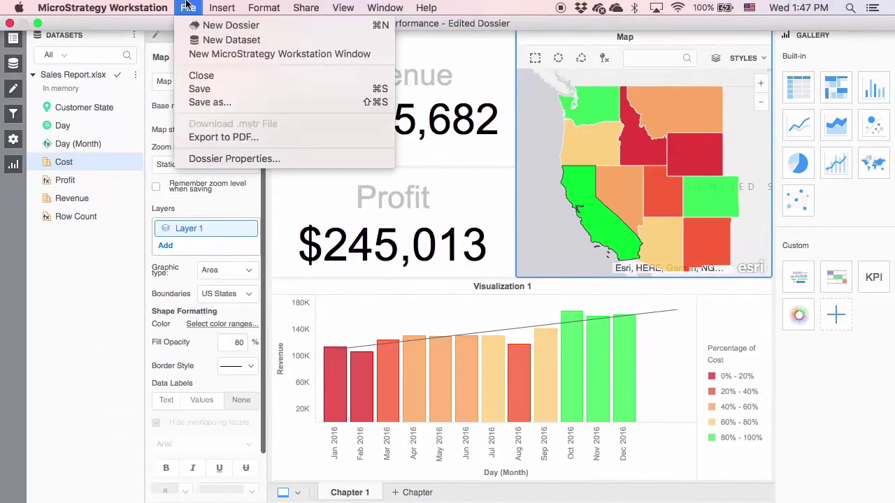
pyautogui.click(208, 102)
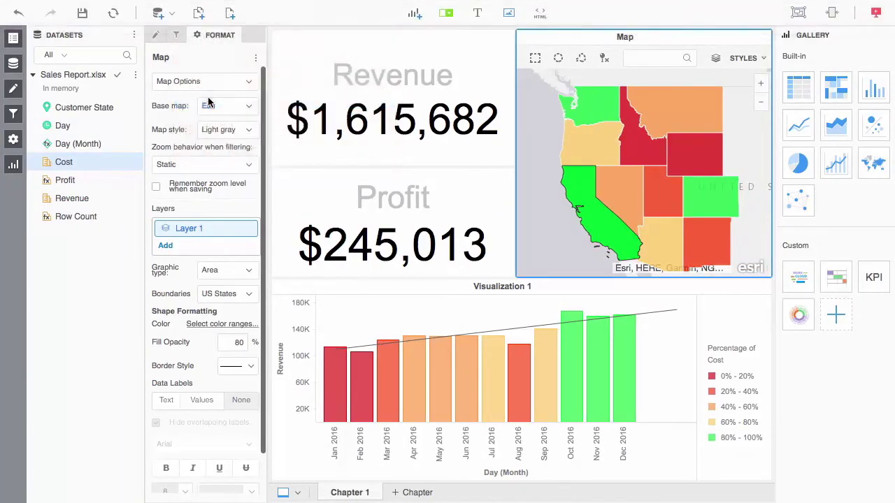
pyautogui.click(204, 88)
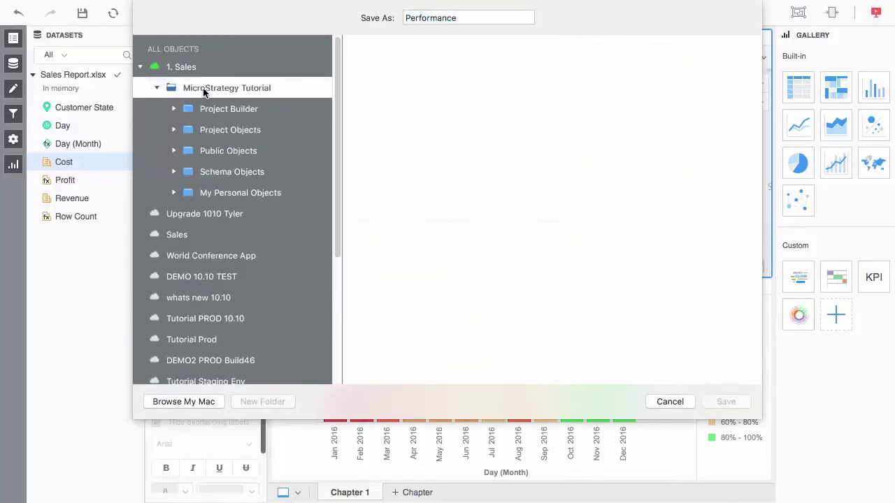
pyautogui.click(197, 150)
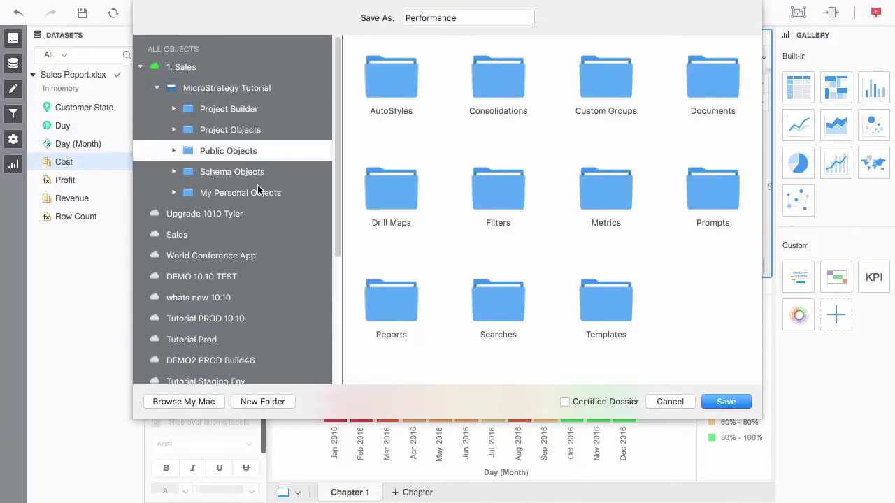
pyautogui.click(388, 305)
pyautogui.doubleClick(388, 306)
pyautogui.click(711, 398)
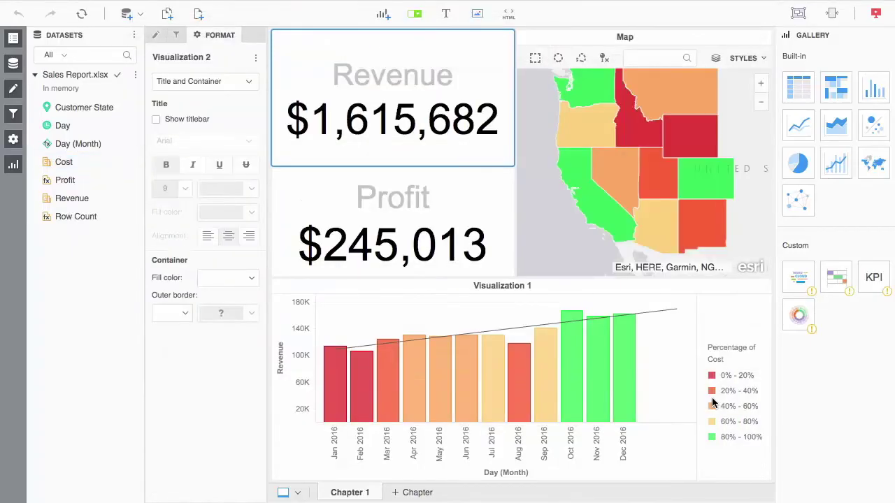
pyautogui.hotkey('ctrl', 'Left')
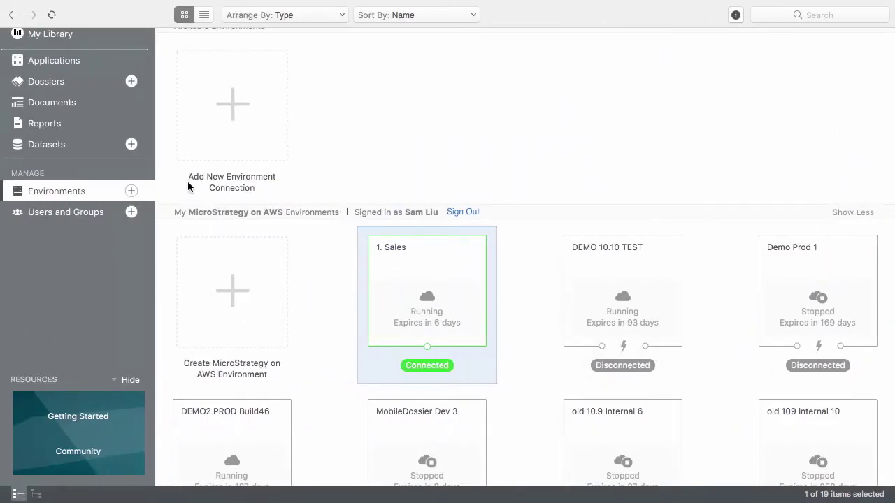
pyautogui.click(132, 144)
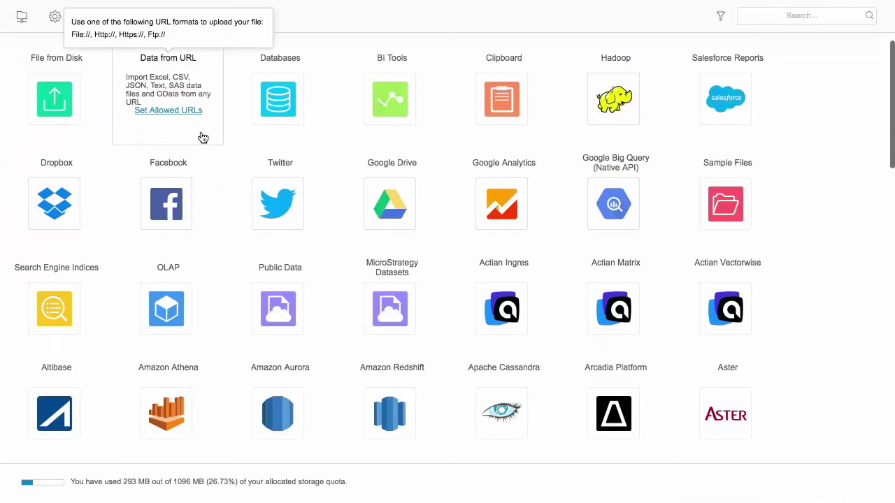
# Build a Hadoop dataset from the Impala city_ctr_sls table in the tutorialwh namespace
pyautogui.click(591, 87)
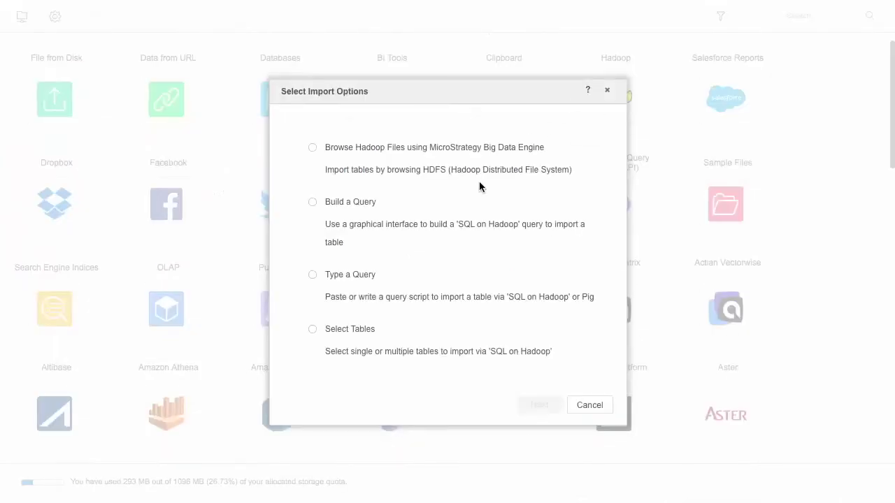
pyautogui.click(313, 330)
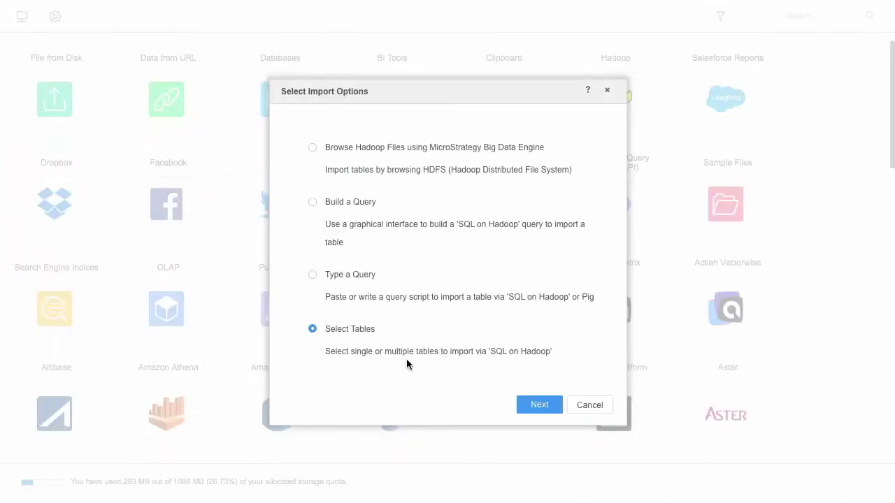
pyautogui.click(534, 406)
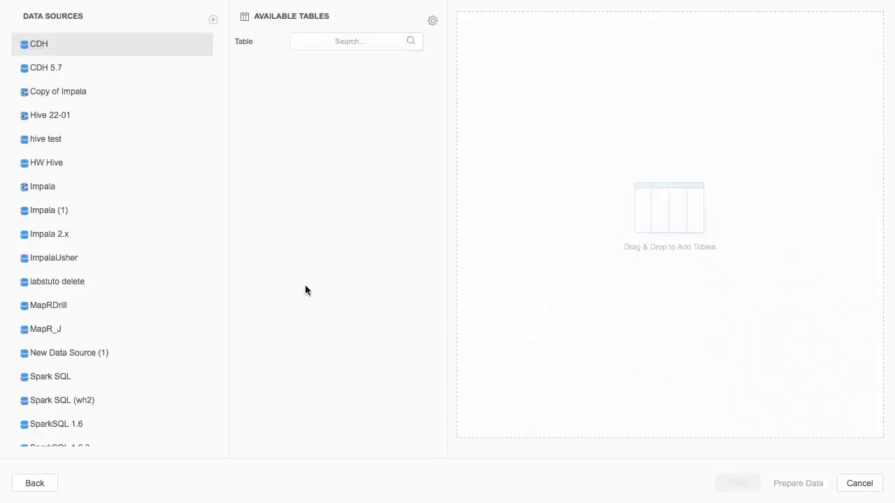
pyautogui.click(109, 187)
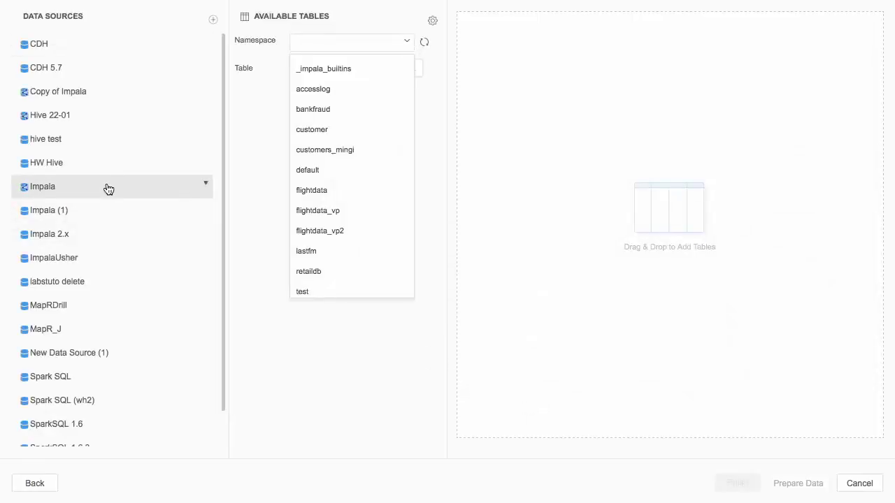
pyautogui.scroll(-3, 330, 192)
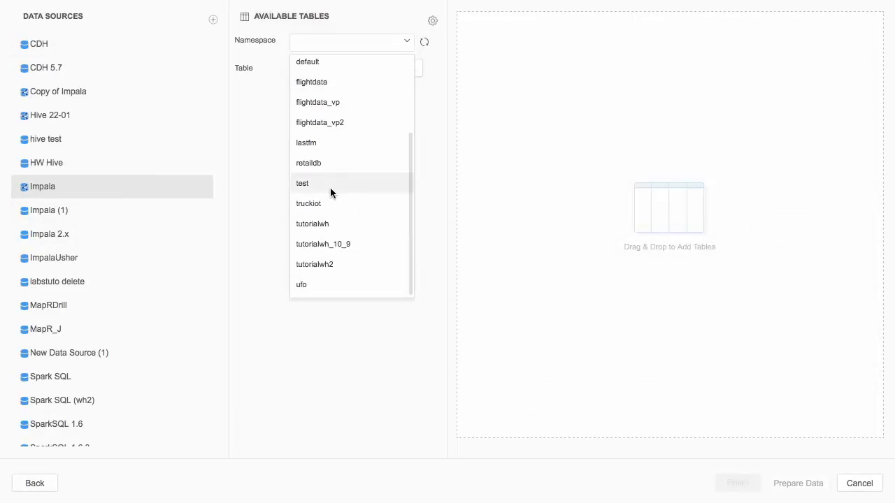
pyautogui.click(328, 224)
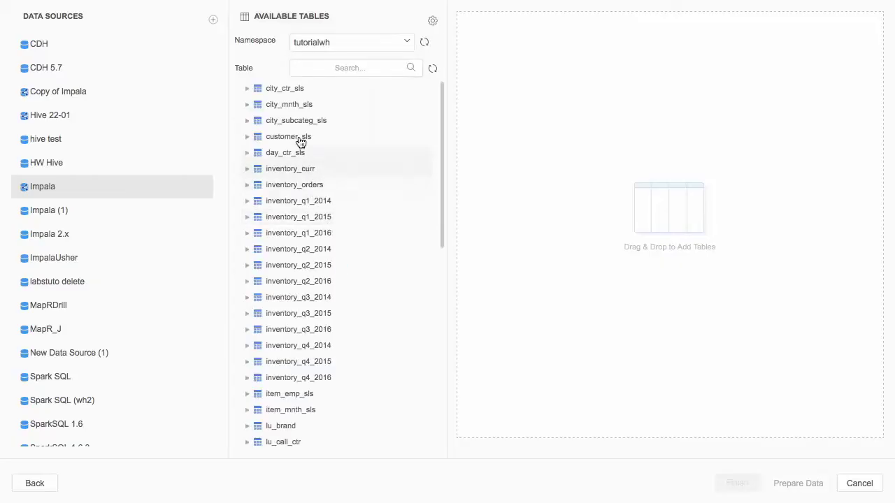
pyautogui.moveTo(293, 89); pyautogui.dragTo(547, 107)
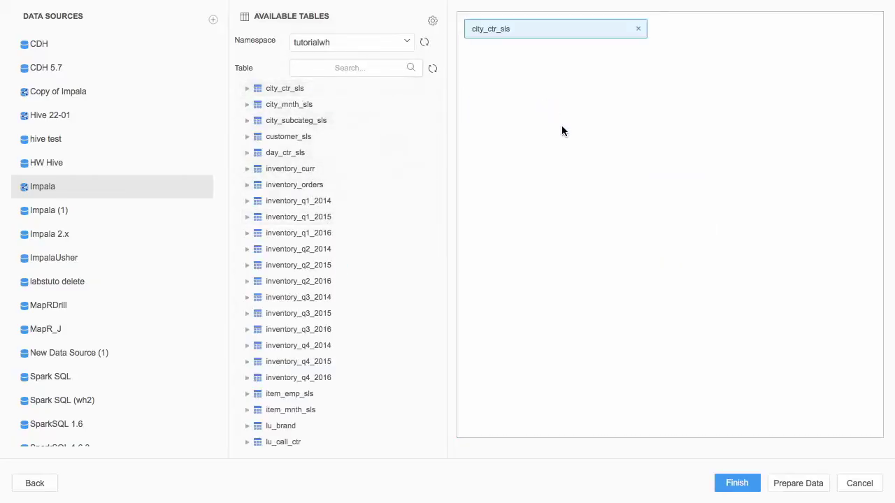
pyautogui.click(735, 484)
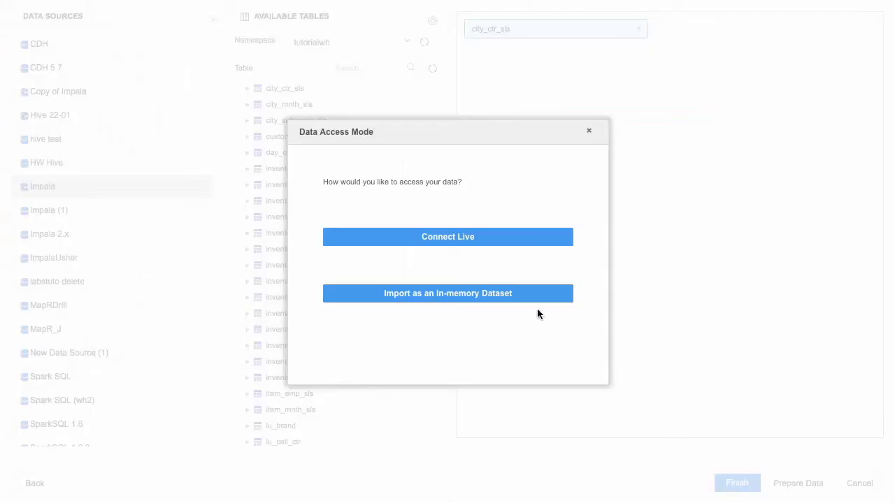
# Connect the dataset live and save it as Corporate Data
pyautogui.click(472, 241)
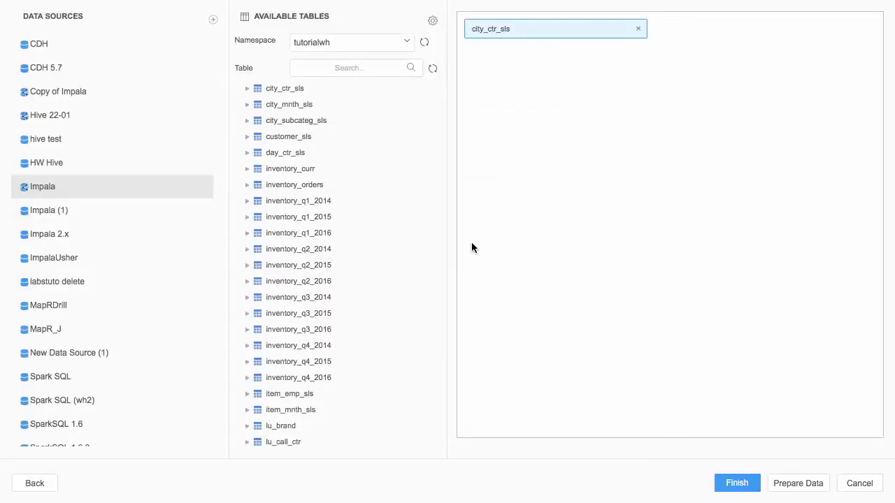
pyautogui.write('Corporate Data')
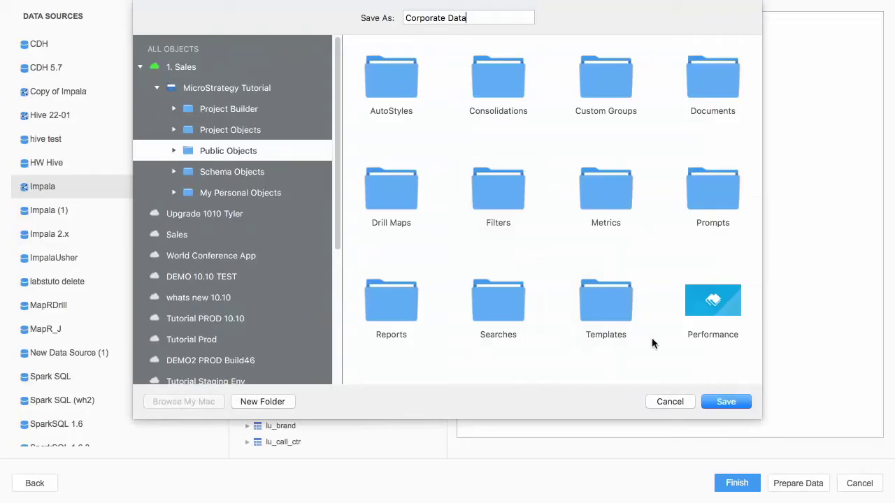
pyautogui.click(723, 402)
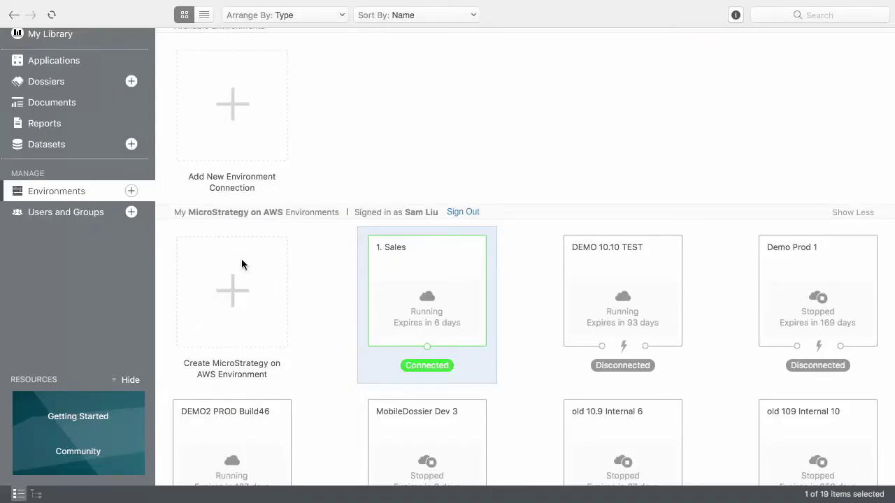
# Create a new user with their full name, e-mail, login and password
pyautogui.click(132, 216)
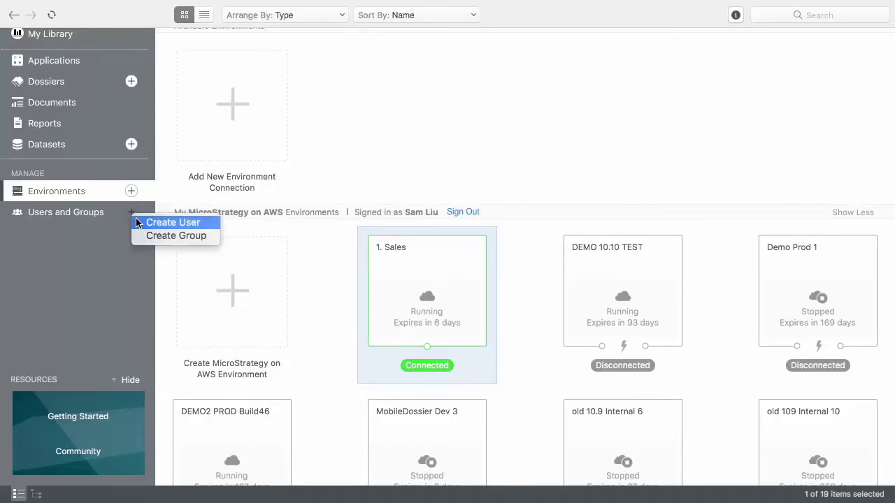
pyautogui.click(144, 222)
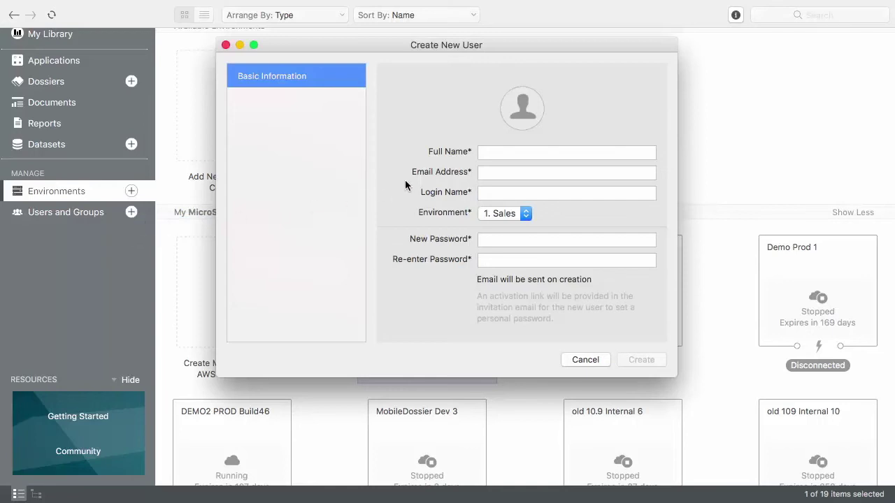
pyautogui.click(492, 153)
pyautogui.write('Jessica')
pyautogui.press('Tab')
pyautogui.press('Tab')
pyautogui.write('jessica')
pyautogui.press('Tab')
pyautogui.write('*******')
pyautogui.press('Tab')
pyautogui.write('*******')
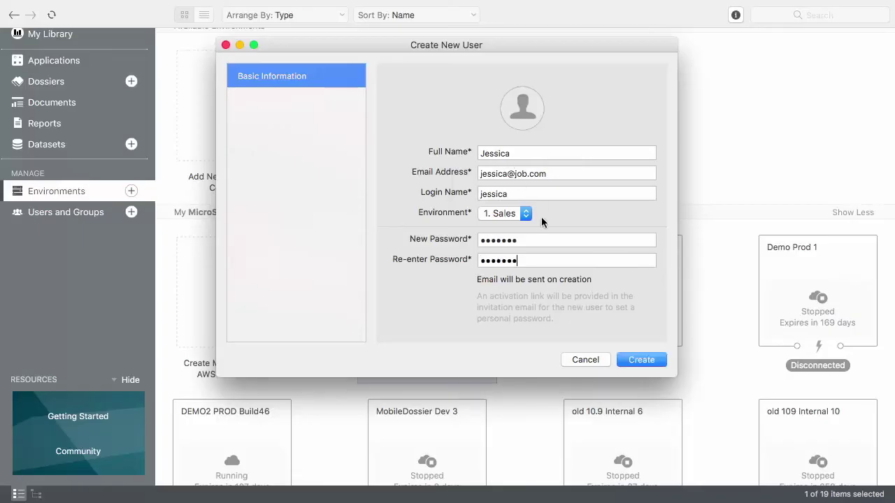
pyautogui.click(627, 360)
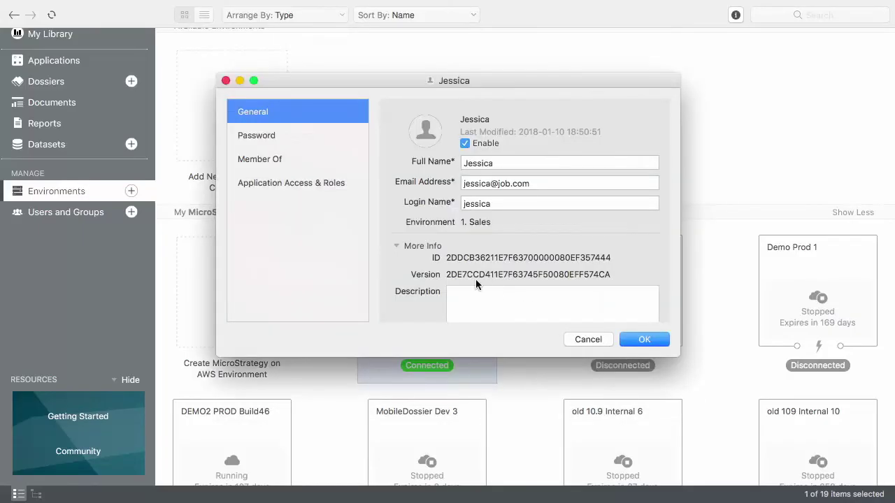
# Add the Consumer role to the user's MicroStrategy Tutorial access
pyautogui.click(327, 188)
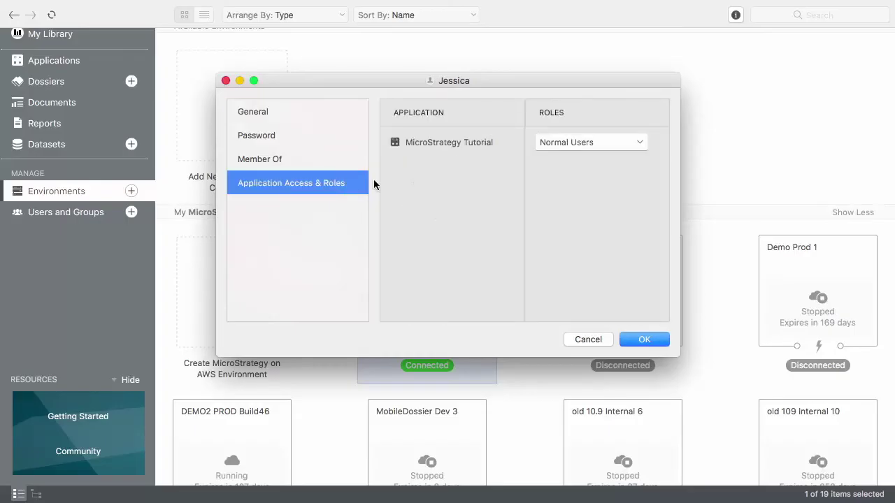
pyautogui.click(570, 143)
pyautogui.click(552, 322)
pyautogui.press('Escape')
pyautogui.click(645, 341)
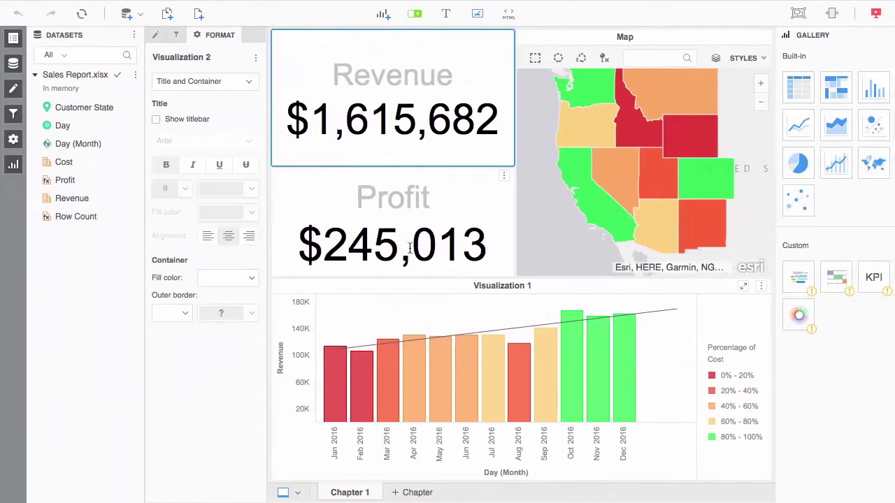
# Replace the Sales Report.xlsx dataset with the existing Corporate Data cube
pyautogui.click(135, 76)
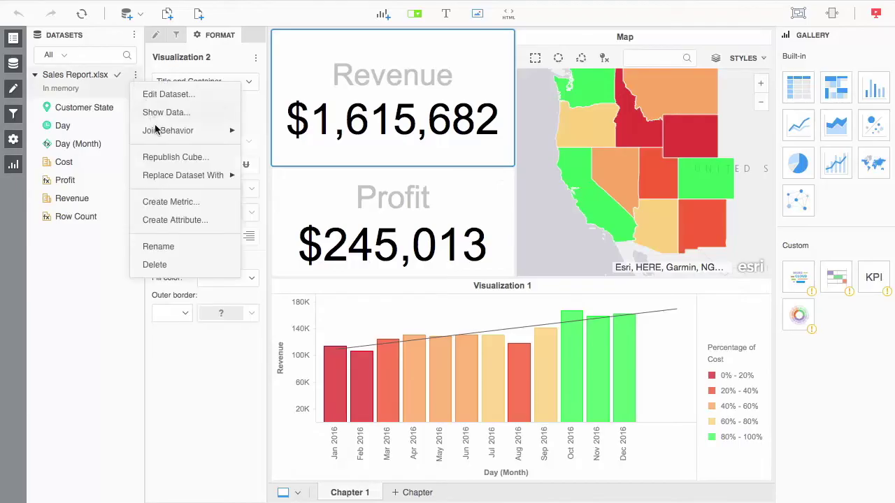
pyautogui.moveTo(165, 175)
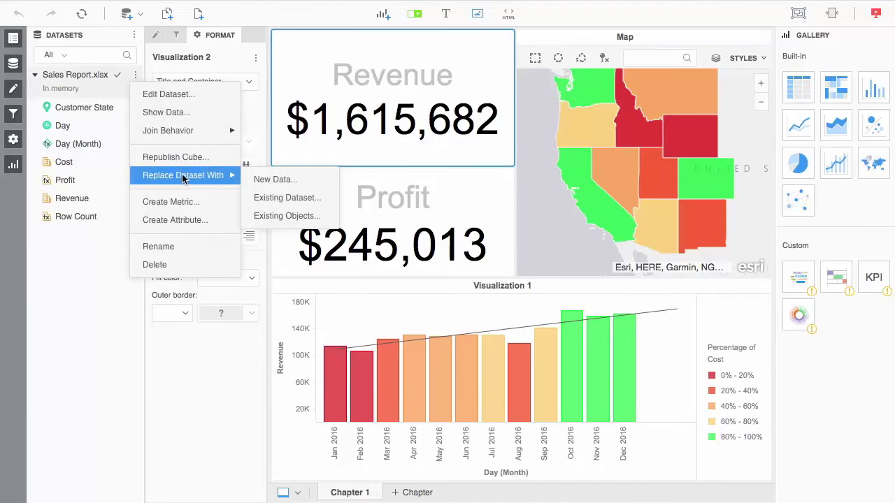
pyautogui.click(265, 200)
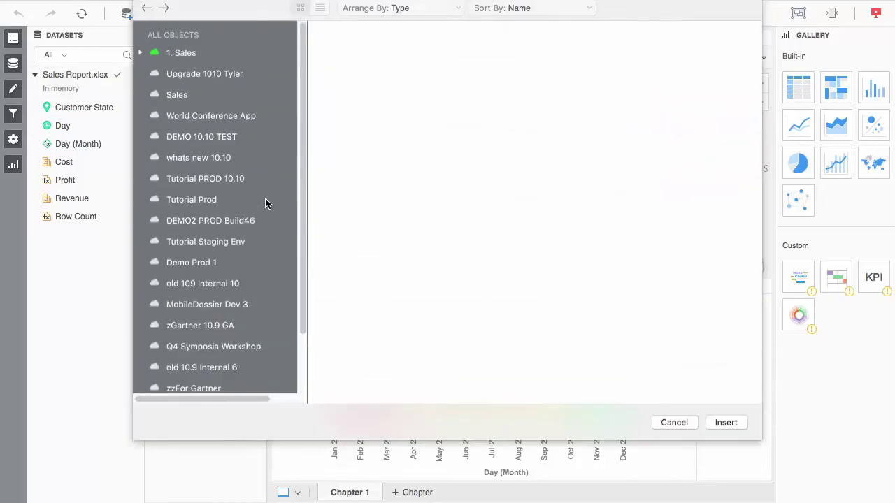
pyautogui.click(139, 55)
pyautogui.click(350, 215)
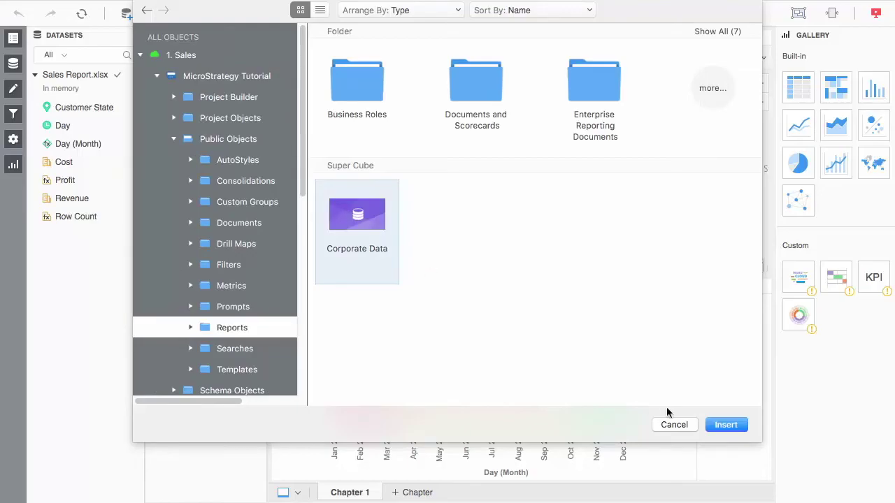
pyautogui.click(720, 428)
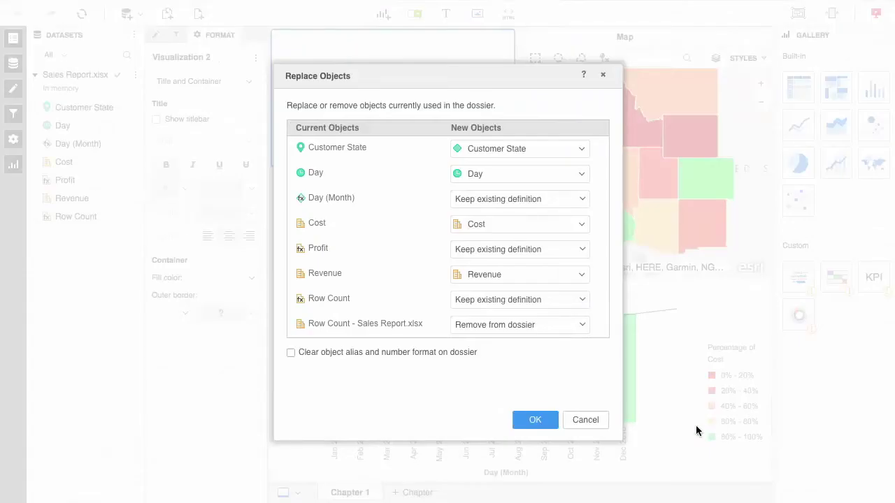
pyautogui.click(535, 420)
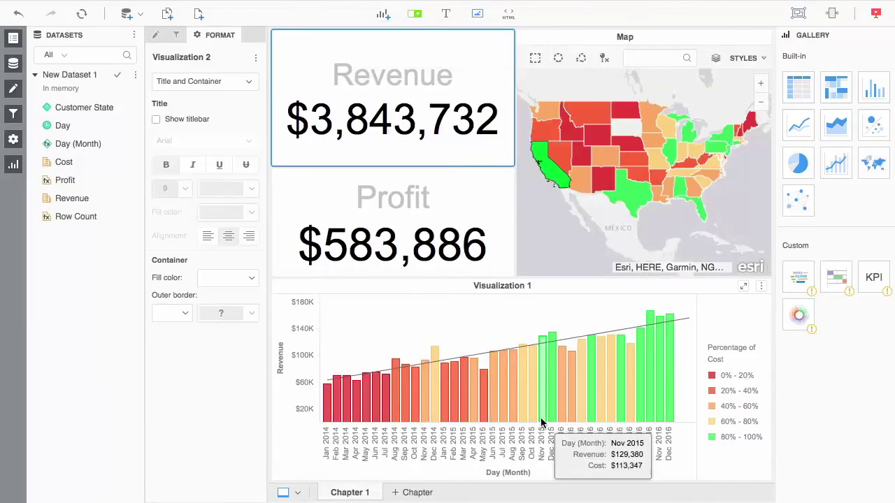
# Select New Mexico, then New York on the map, then clear the state filter
pyautogui.click(606, 188)
pyautogui.moveTo(606, 188)
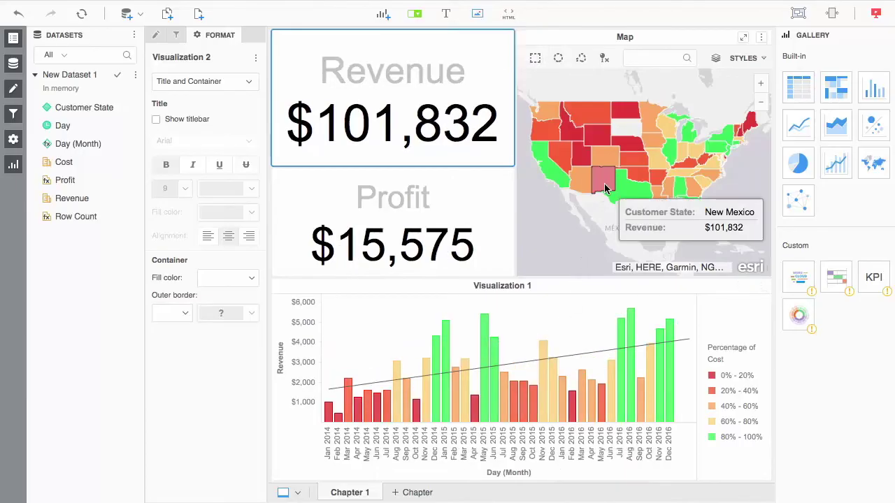
pyautogui.click(729, 143)
pyautogui.click(728, 143)
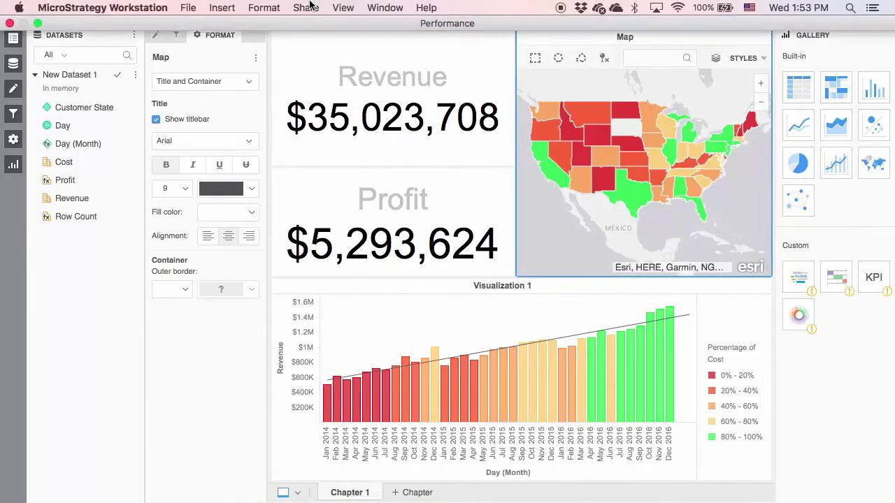
# Send the Performance dossier to the new user's library via Send to Libraries
pyautogui.click(306, 8)
pyautogui.click(311, 36)
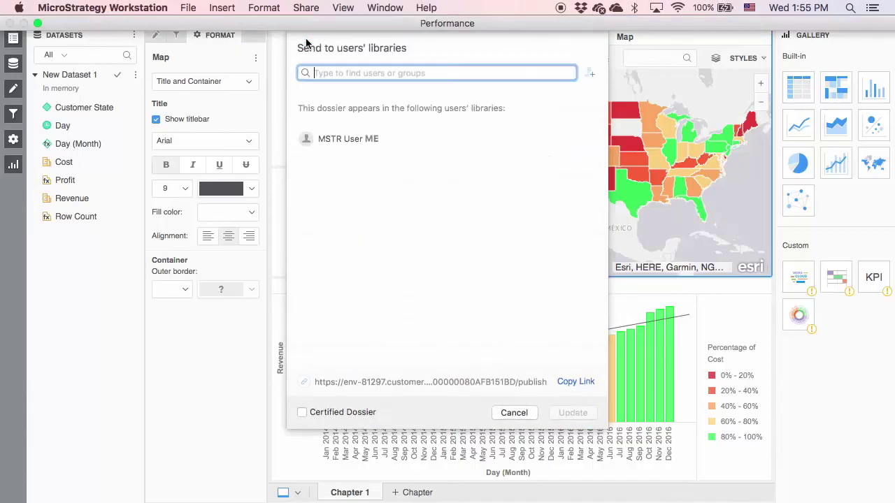
pyautogui.write('jessica')
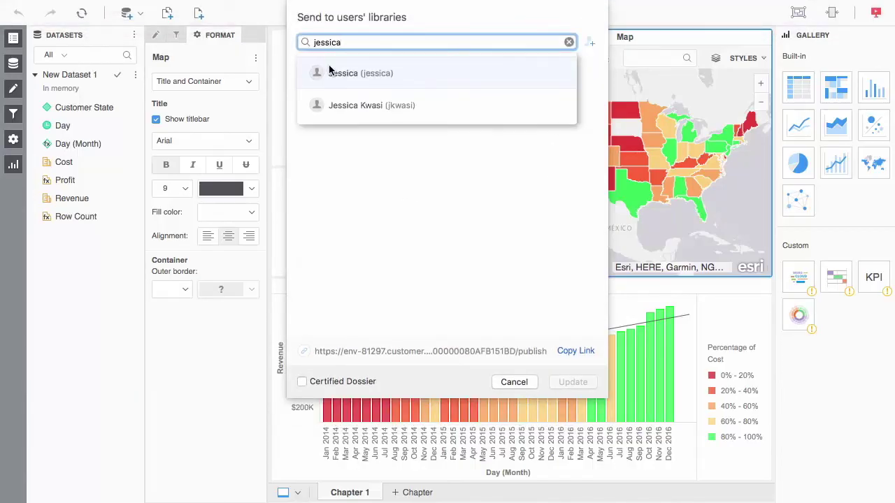
pyautogui.click(329, 72)
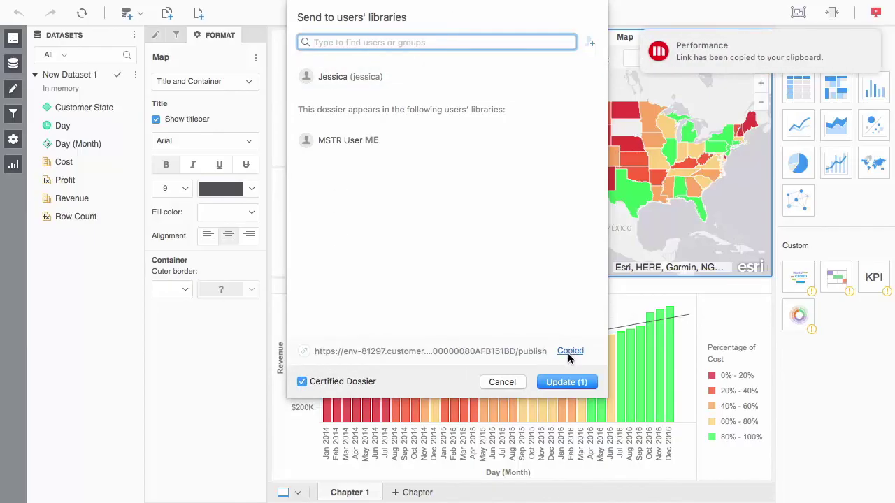
pyautogui.click(559, 383)
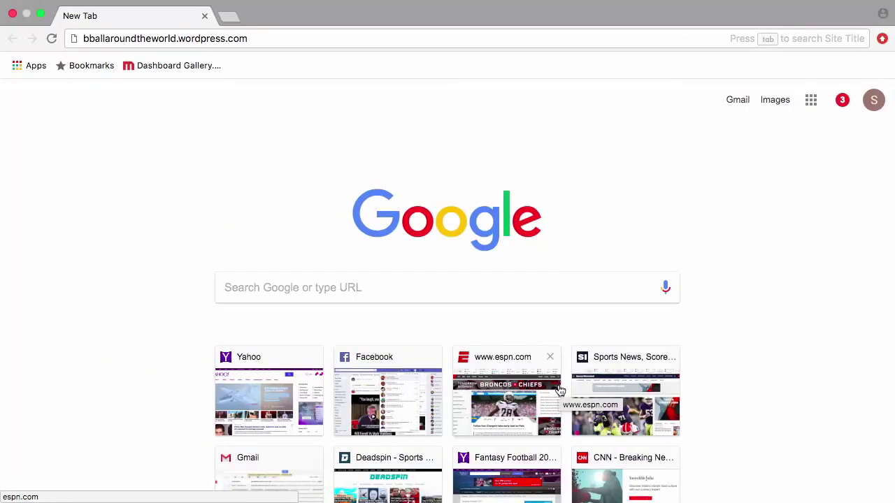
# Load the pasted dossier Library link, sign in as the new user, and filter to California
pyautogui.click(367, 39)
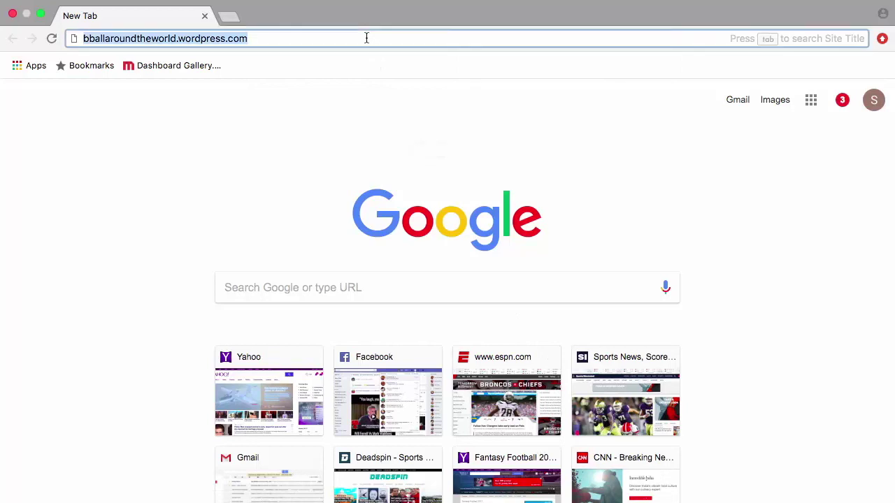
pyautogui.press('super+v')
pyautogui.press('Return')
pyautogui.write('jessi')
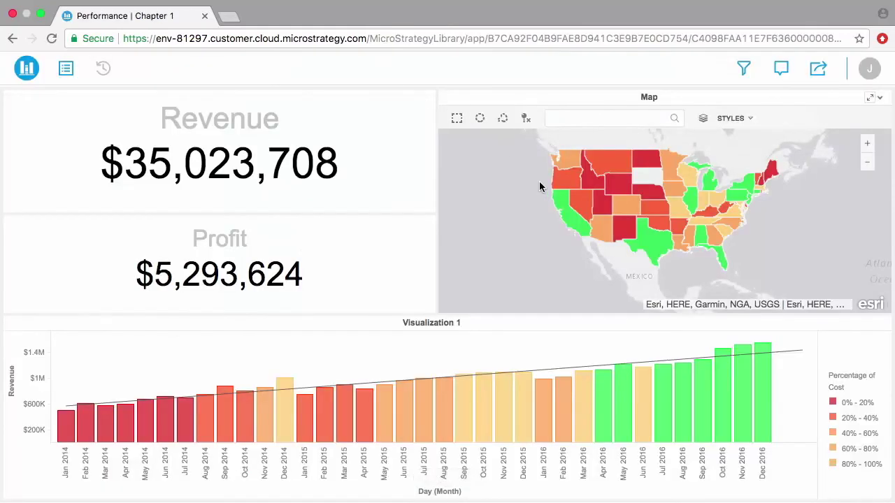
pyautogui.click(563, 196)
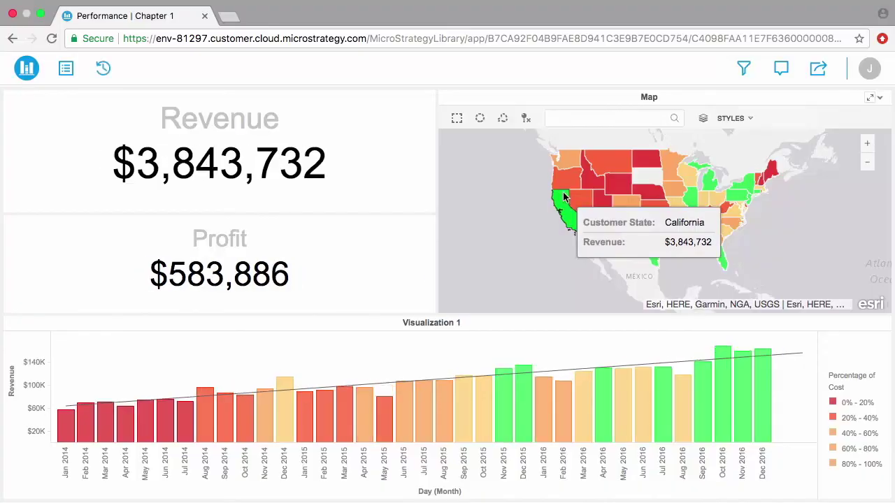
# Draft a comment on the dossier tagging a colleague and reading 'Wow'
pyautogui.click(781, 72)
pyautogui.click(725, 136)
pyautogui.write('@sam')
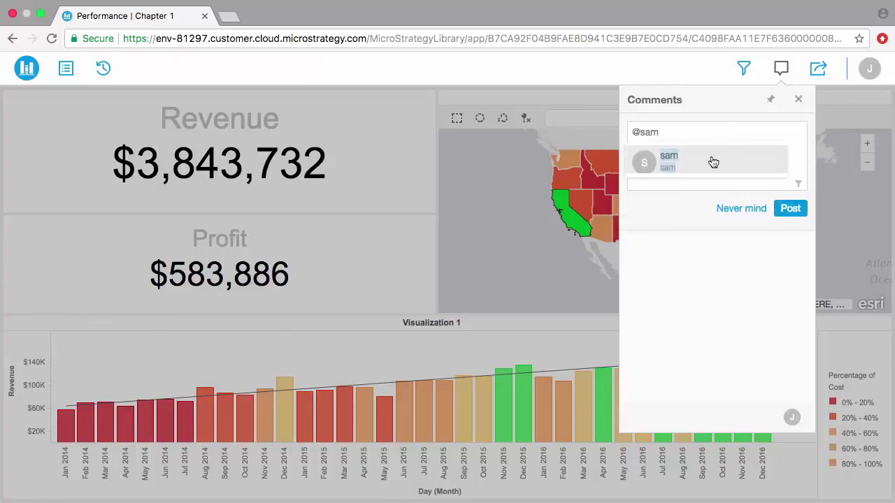
pyautogui.click(713, 163)
pyautogui.write('Wow')
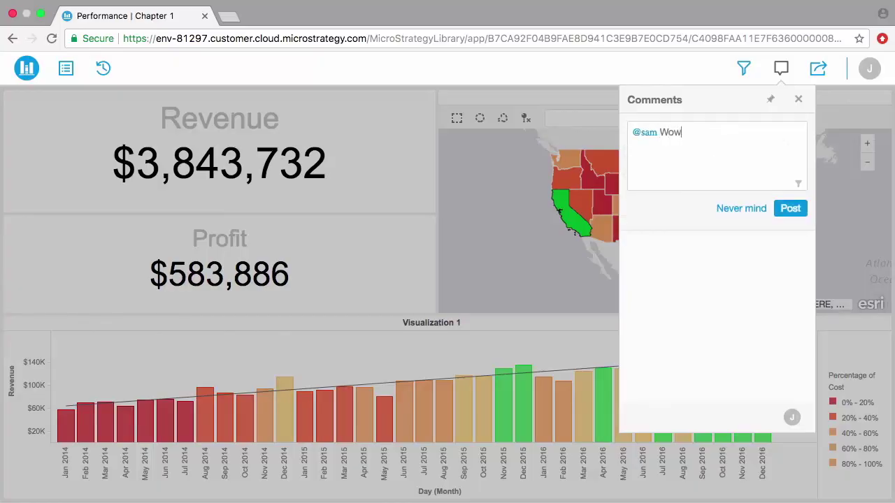